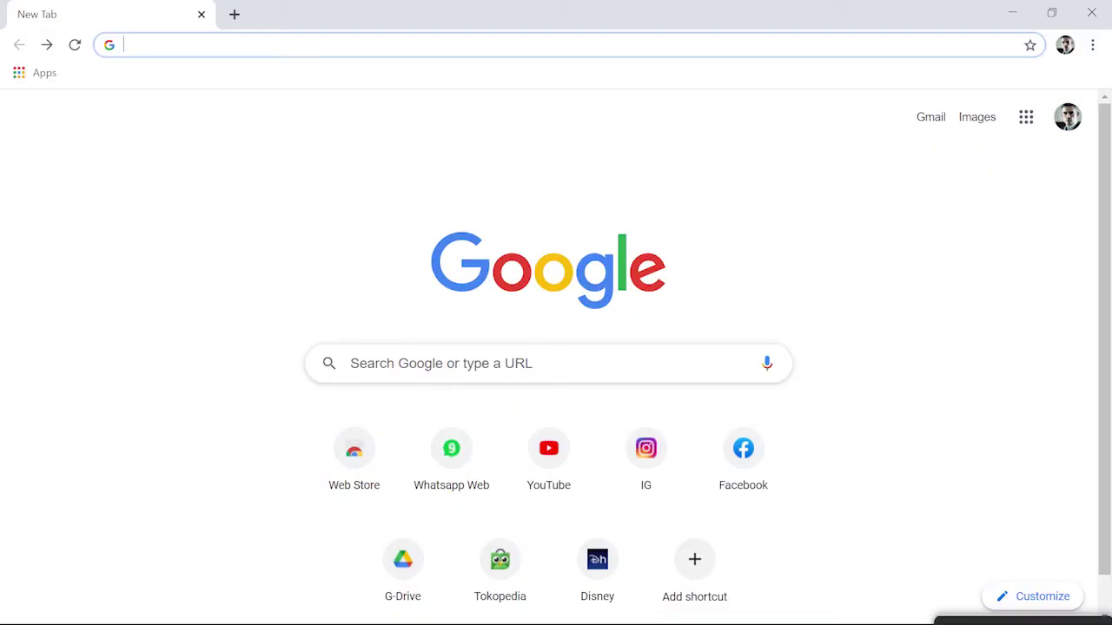
- Search Google for Android Studio and open the official Android Studio download page
{"action": "left_click", "coordinate": [351, 363]}
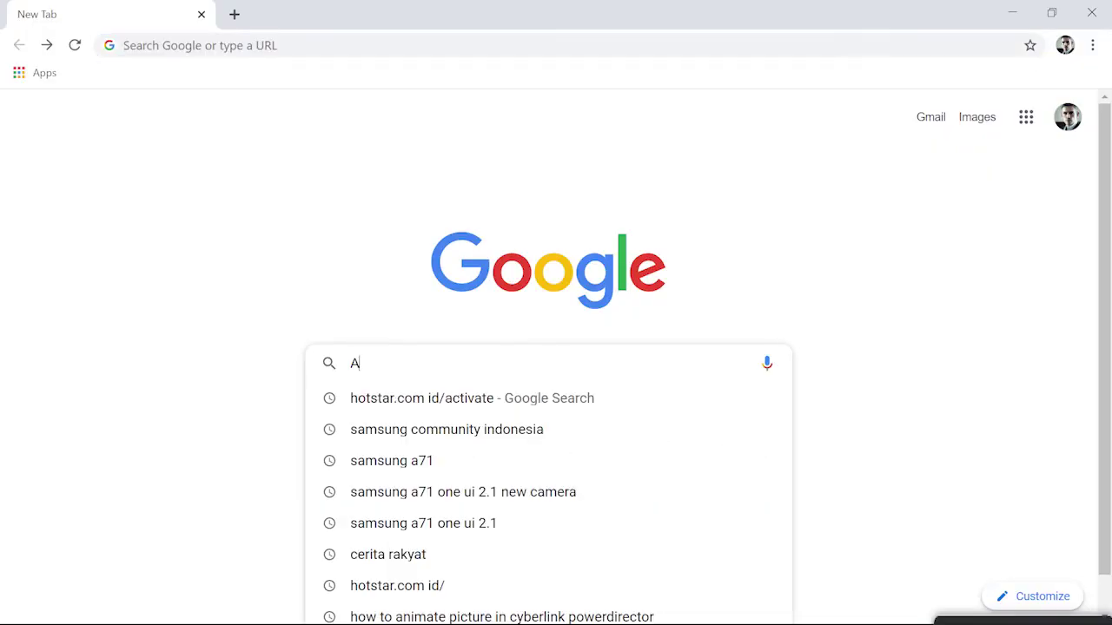
{"action": "type", "text": "Android"}
{"action": "key", "text": "Down"}
{"action": "key", "text": "Return"}
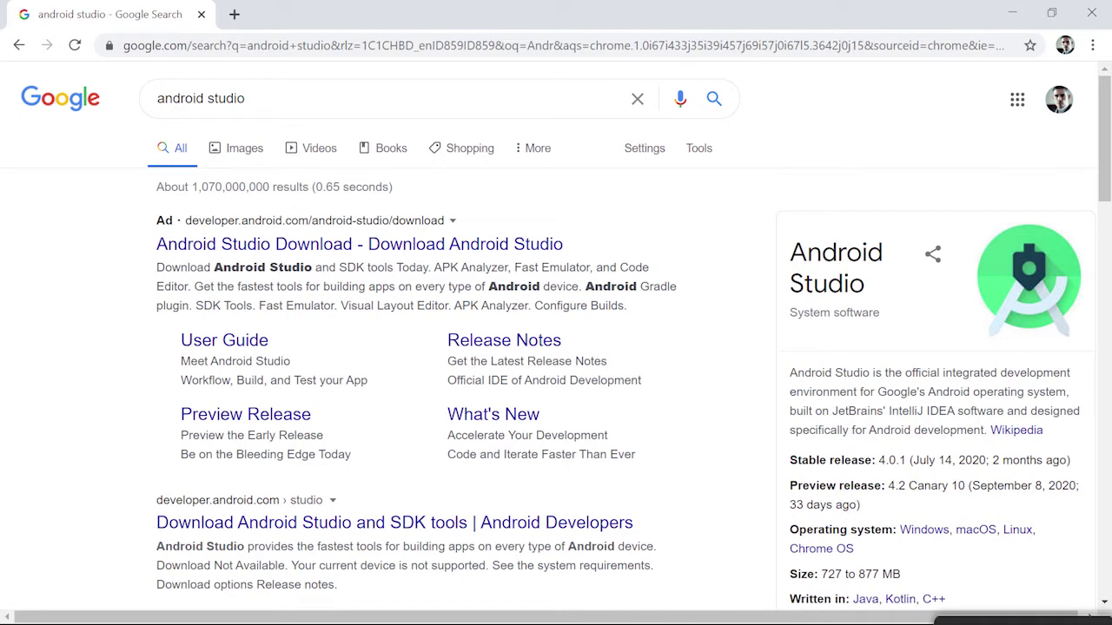
{"action": "left_click", "coordinate": [358, 244]}
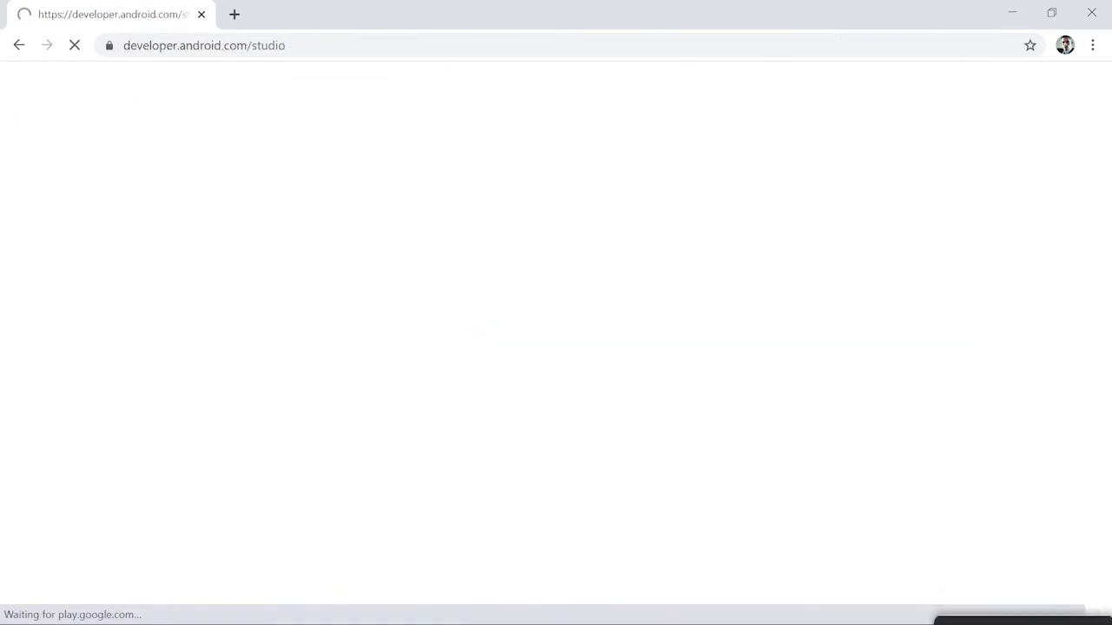
- Download Android Studio for Windows, agreeing to the terms and conditions
{"action": "scroll", "coordinate": [556, 347], "scroll_direction": "down", "scroll_amount": 3}
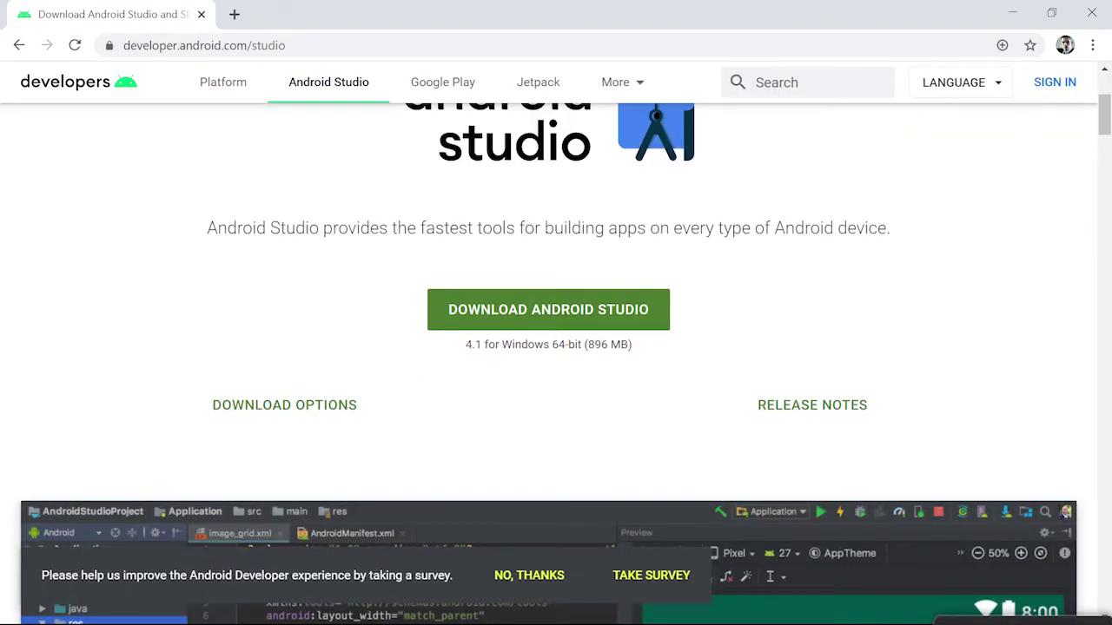
{"action": "scroll", "coordinate": [556, 348], "scroll_direction": "up", "scroll_amount": 1}
{"action": "scroll", "coordinate": [556, 348], "scroll_direction": "up", "scroll_amount": 2}
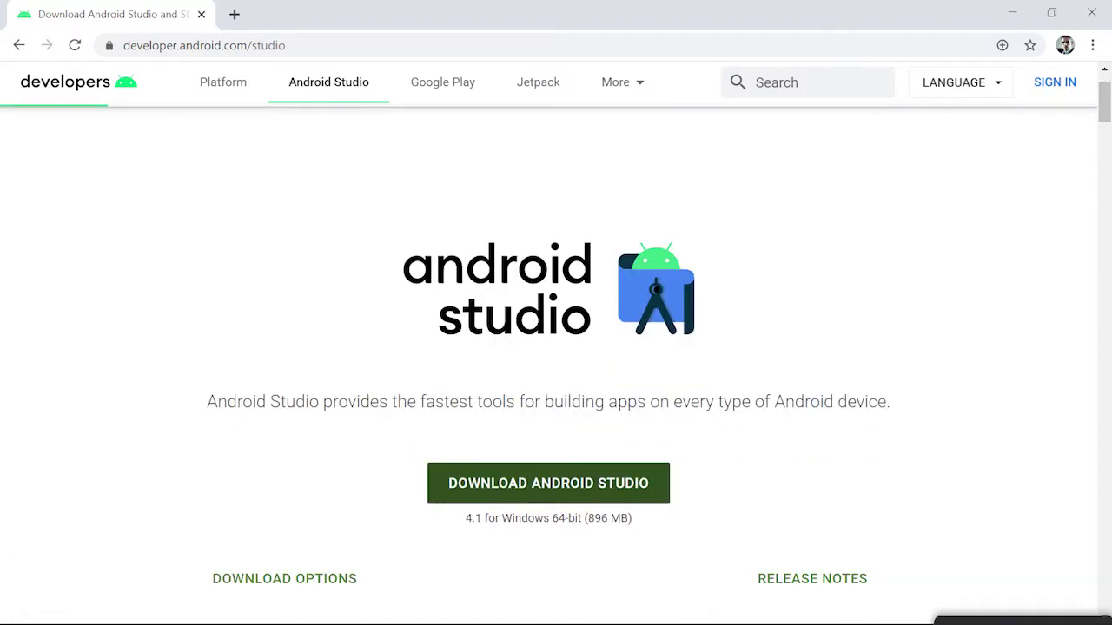
{"action": "left_click", "coordinate": [548, 482]}
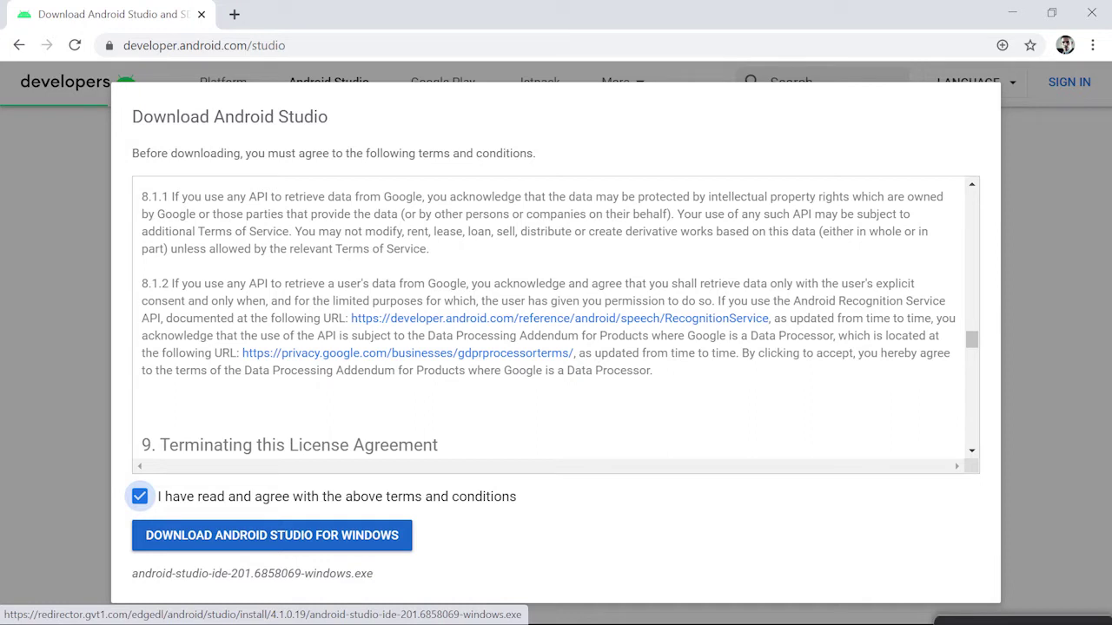
{"action": "left_click", "coordinate": [272, 535]}
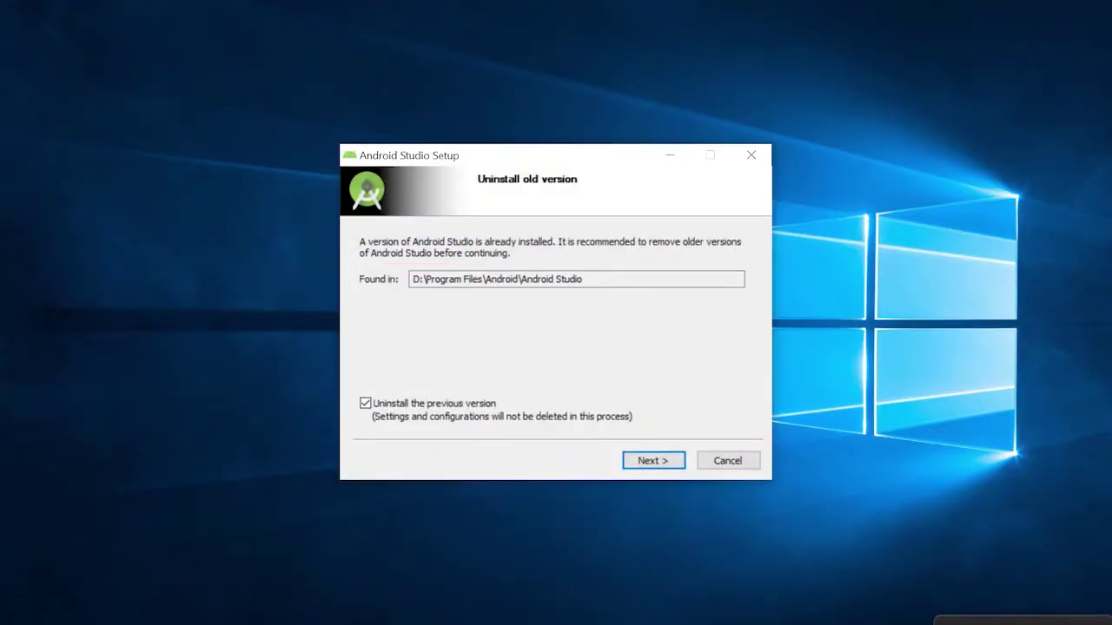
- Leave the setup wizard and launch the Android Studio version already installed on the computer
{"action": "left_click", "coordinate": [421, 279]}
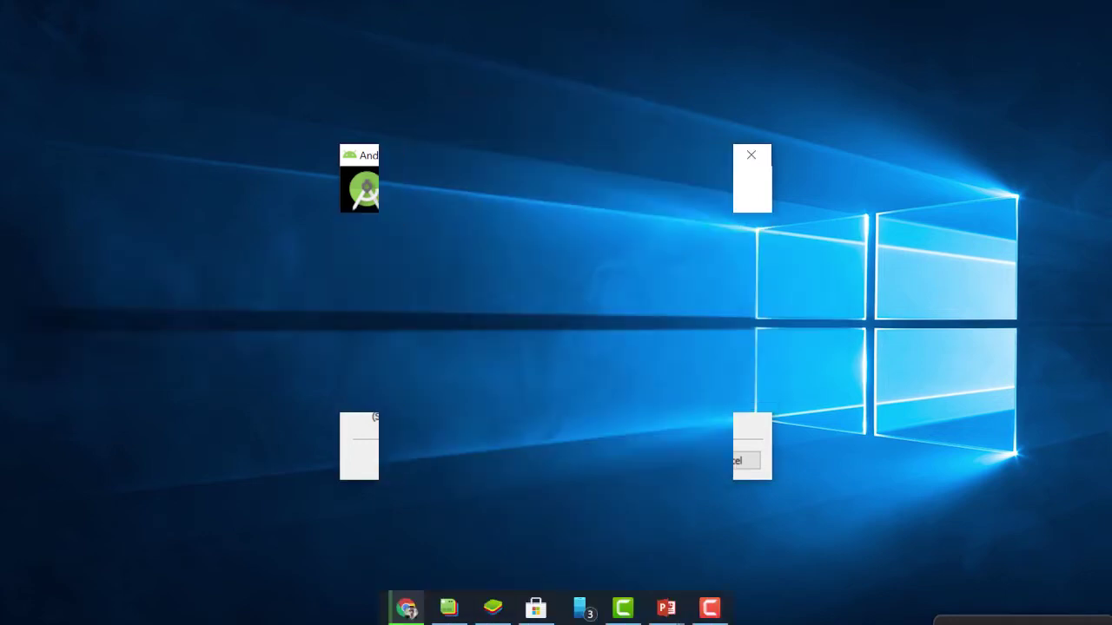
{"action": "key", "text": "super"}
{"action": "type", "text": "and"}
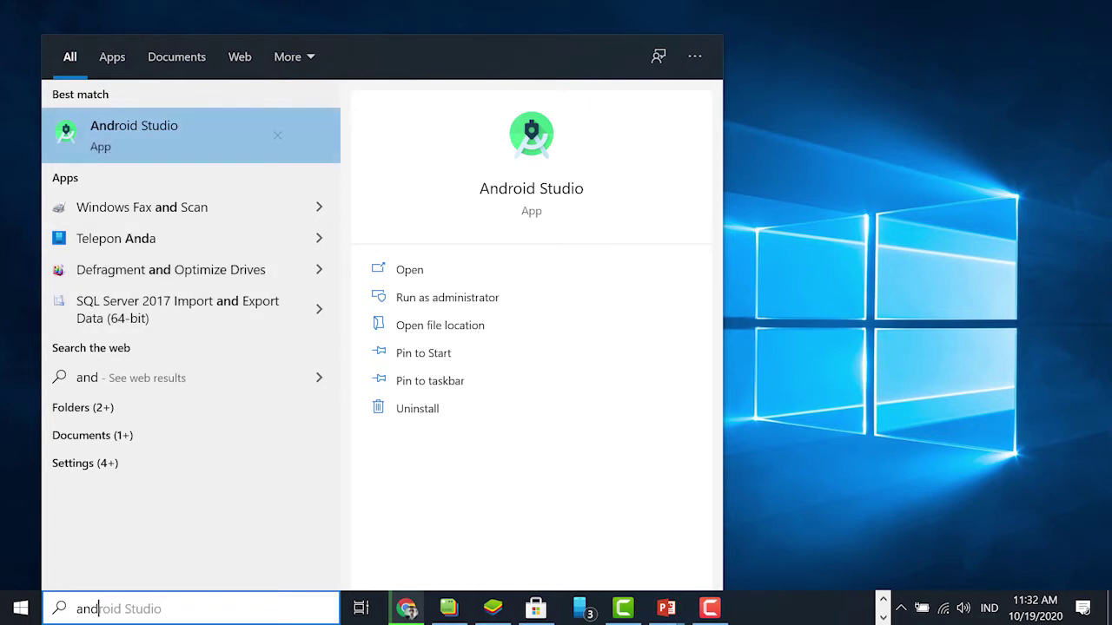
{"action": "key", "text": "Return"}
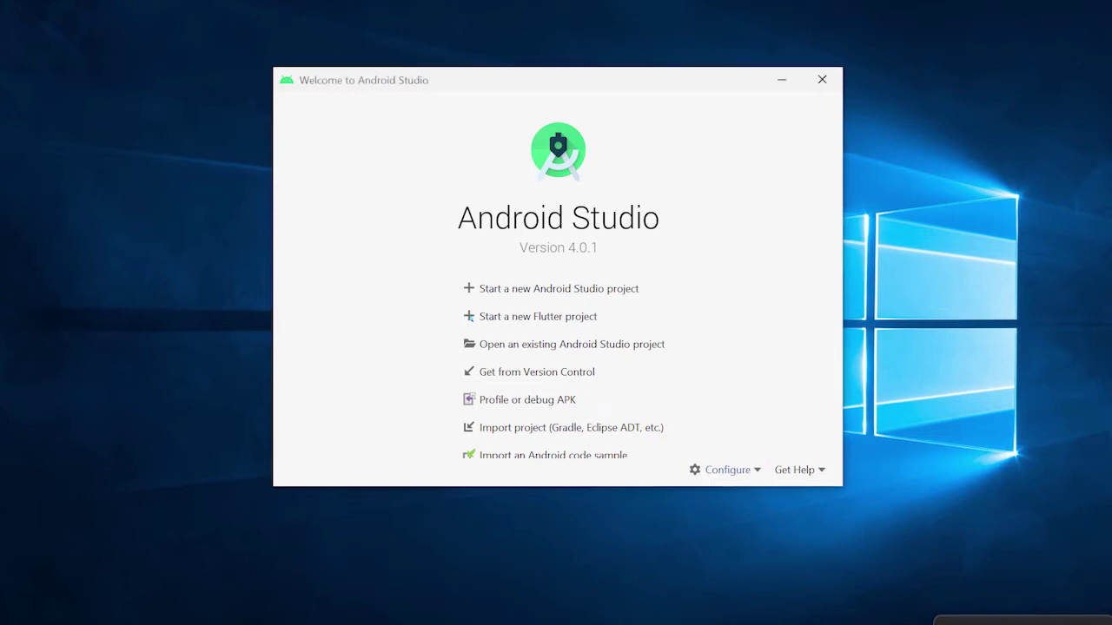
- Open the AVD Manager from the welcome window and start creating a virtual device
{"action": "left_click", "coordinate": [745, 474]}
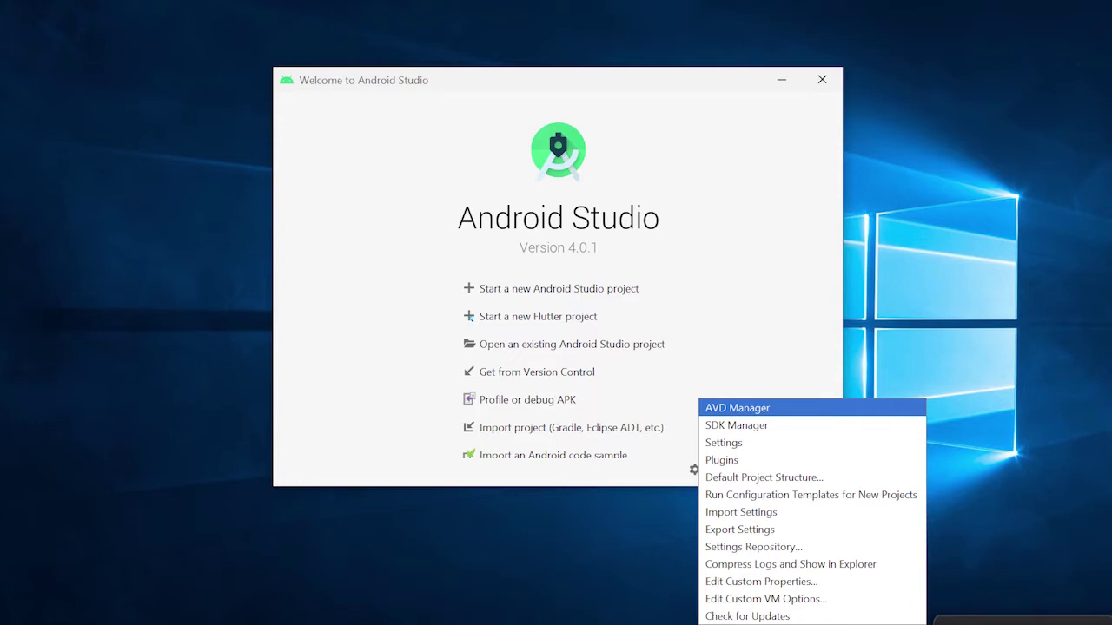
{"action": "key", "text": "Return"}
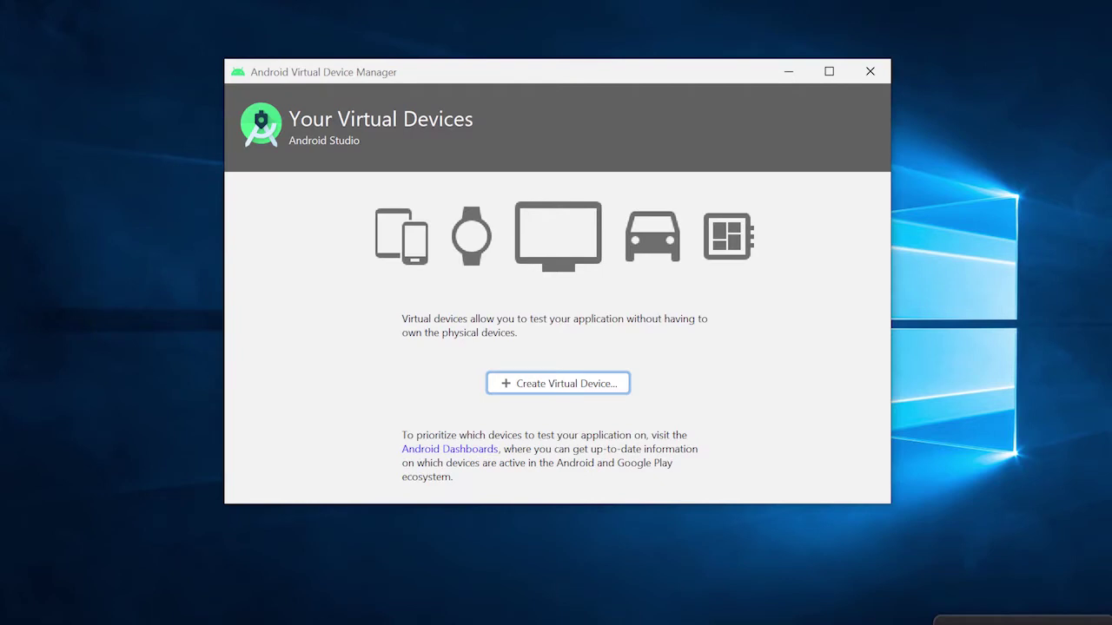
{"action": "left_click", "coordinate": [538, 389]}
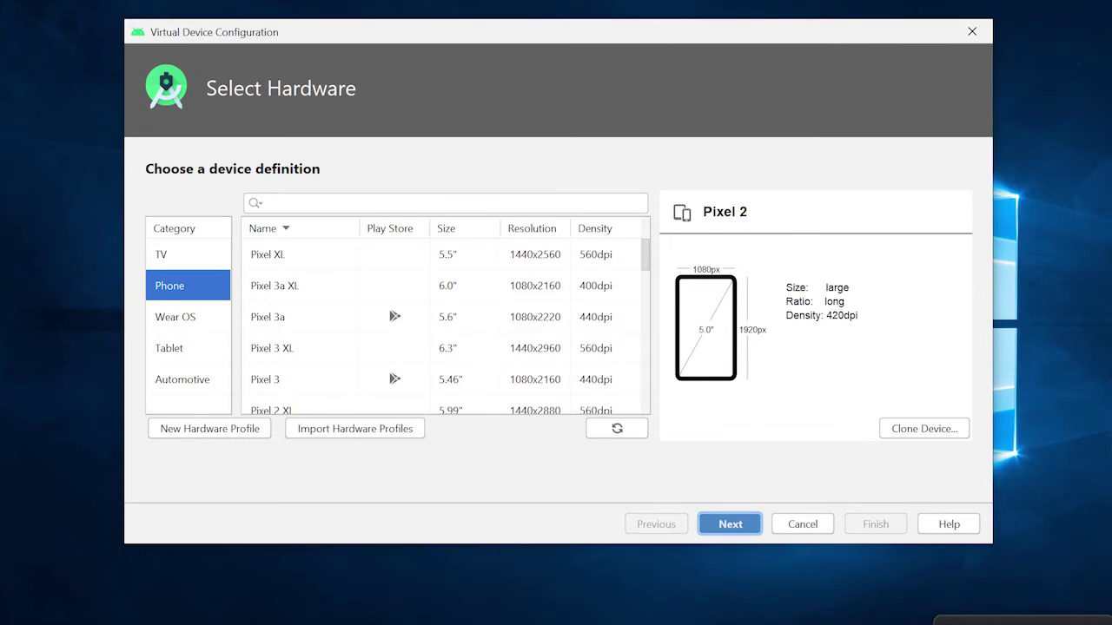
- Choose the Pixel 3 phone as the hardware definition and continue to the system image selection
{"action": "left_click", "coordinate": [299, 255]}
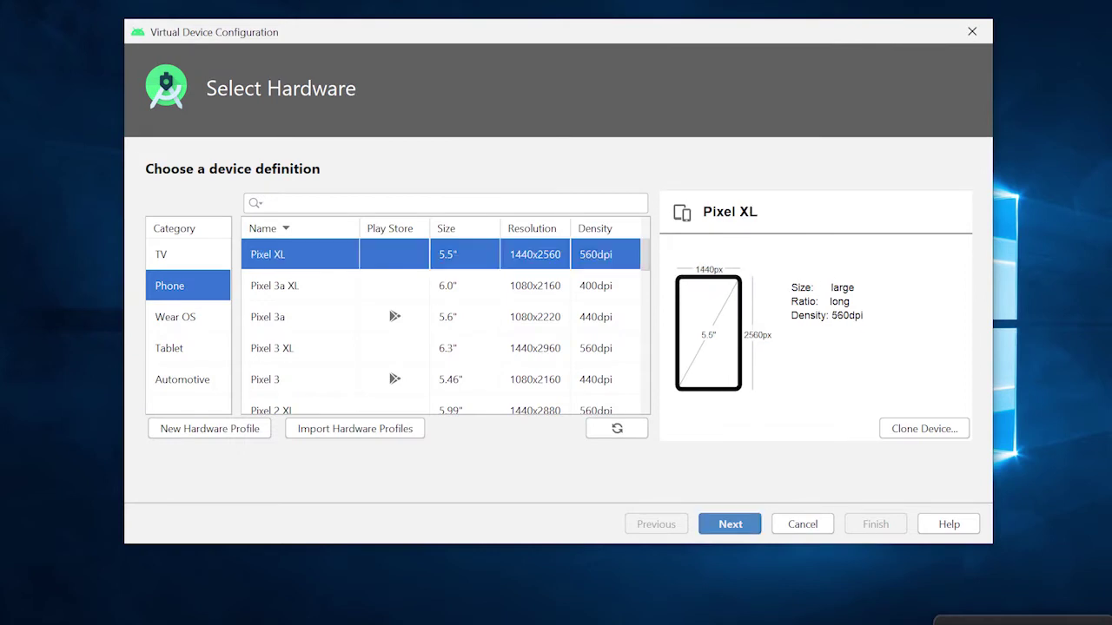
{"action": "left_click", "coordinate": [299, 286]}
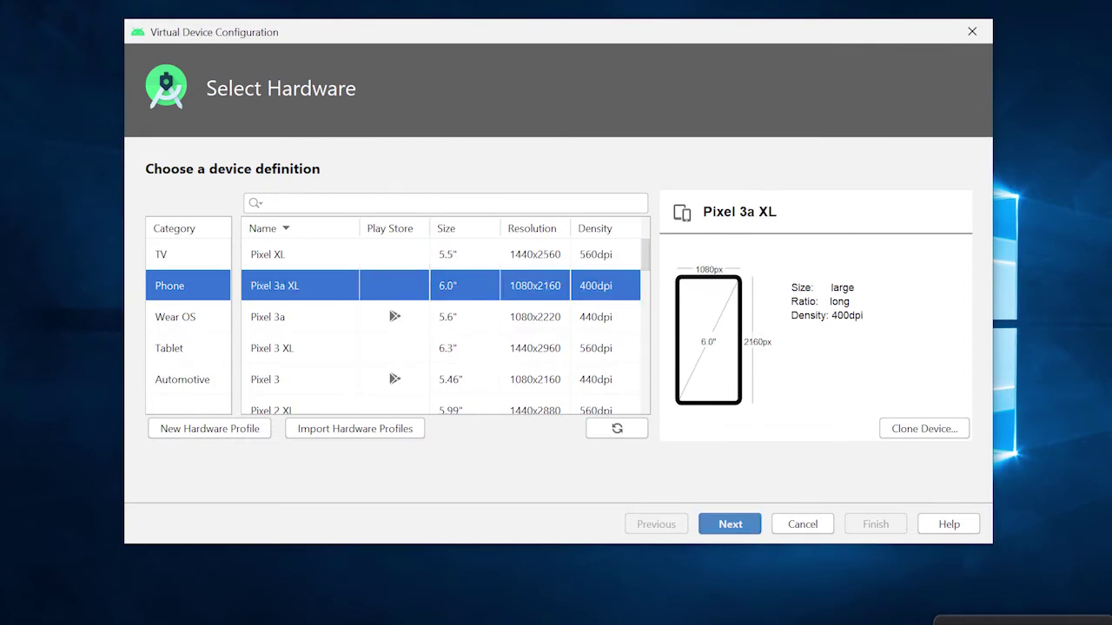
{"action": "left_click", "coordinate": [300, 317]}
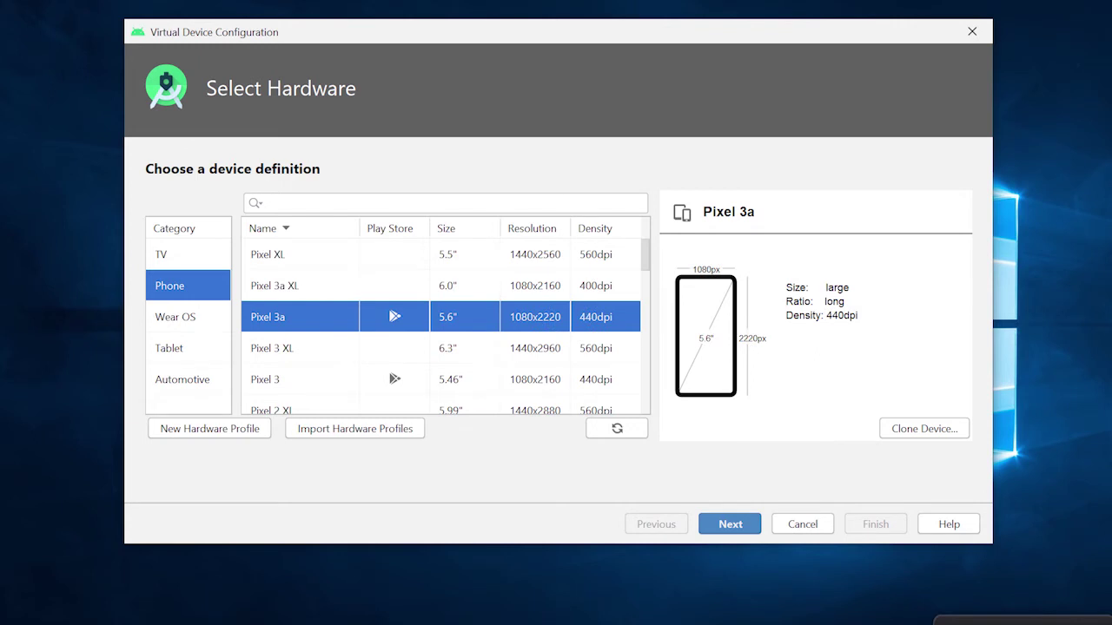
{"action": "left_click", "coordinate": [300, 349]}
{"action": "left_click", "coordinate": [300, 379]}
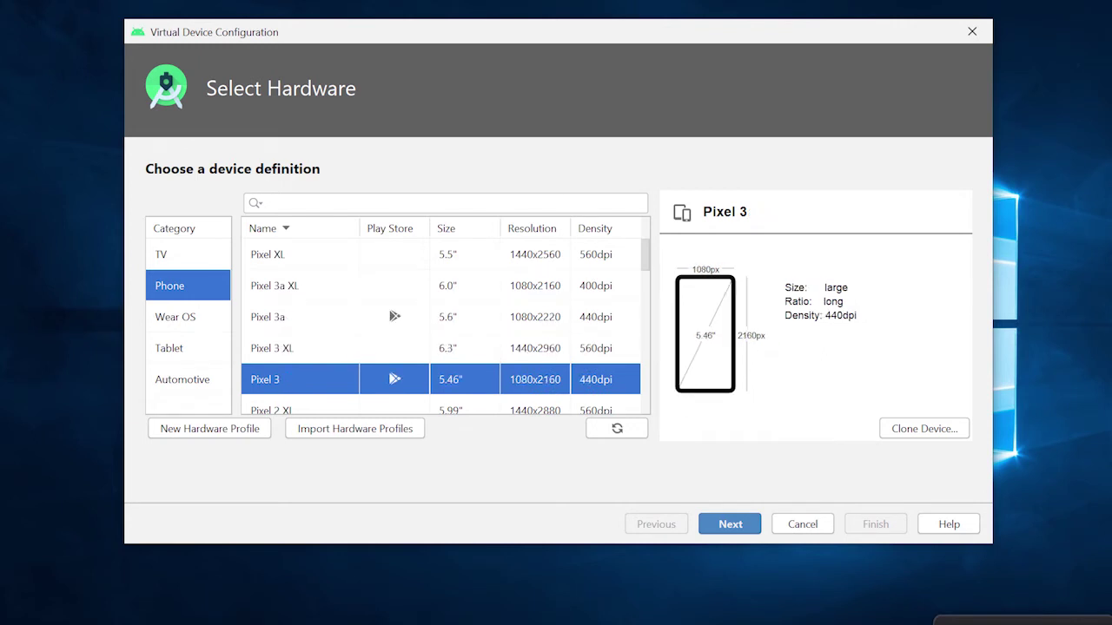
{"action": "scroll", "coordinate": [445, 326], "scroll_direction": "down", "scroll_amount": 2}
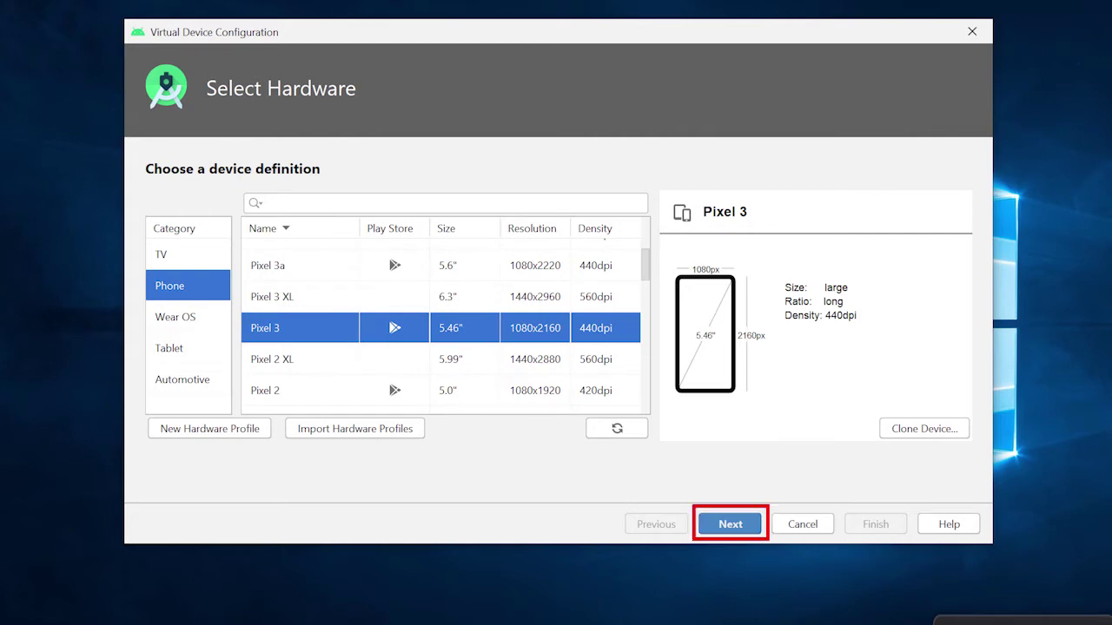
{"action": "key", "text": "Return"}
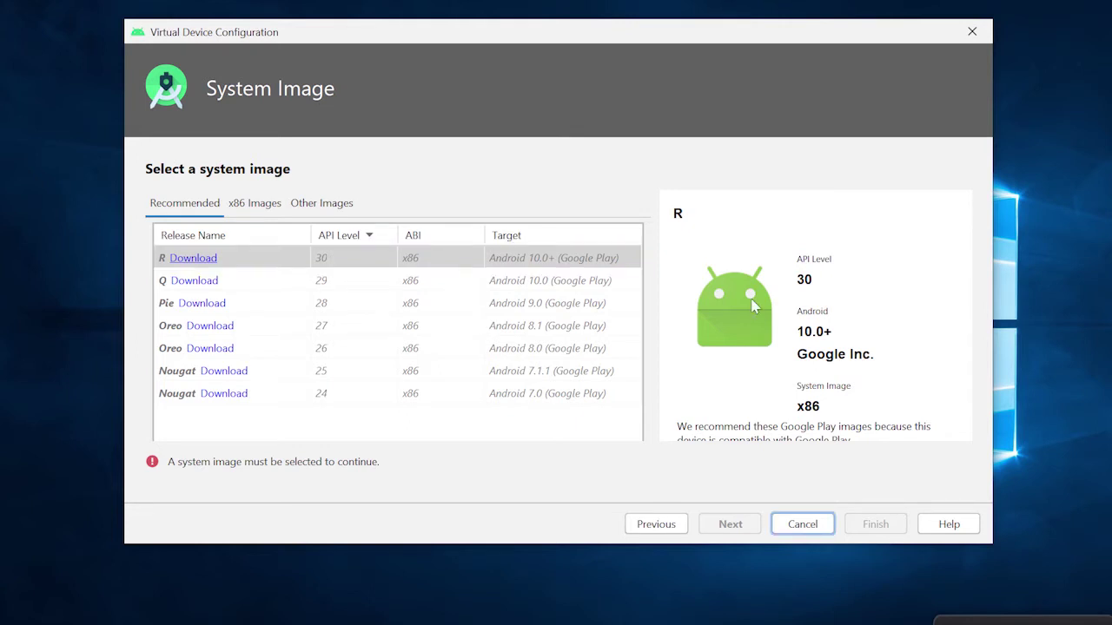
- Download the R system image (API level 30, x86), accepting its license, and use it for the virtual device
{"action": "left_click", "coordinate": [193, 258]}
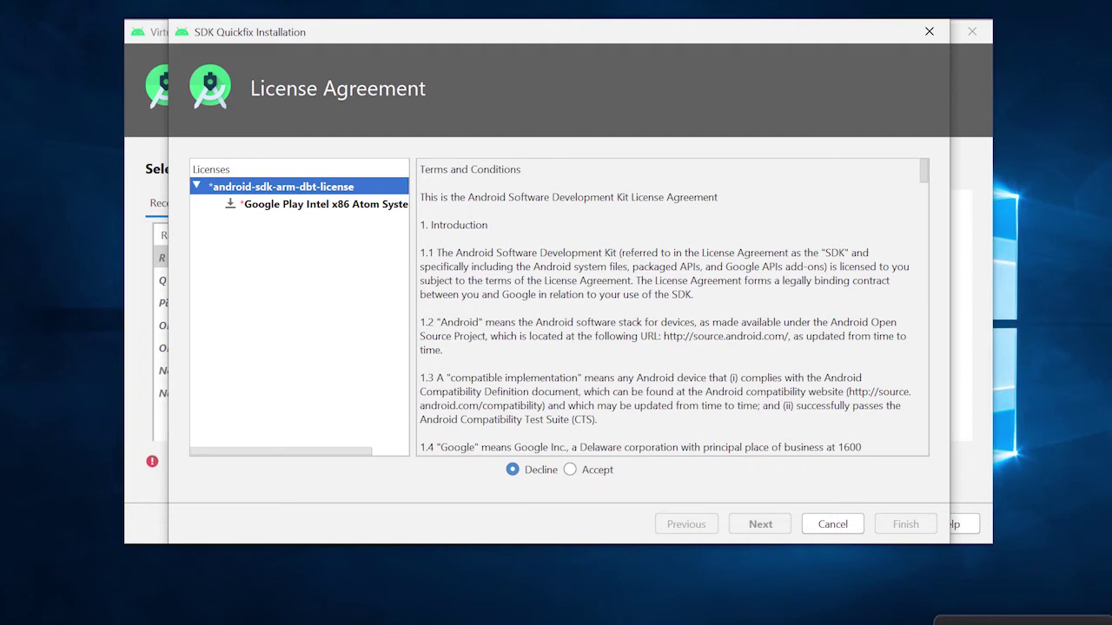
{"action": "left_click", "coordinate": [570, 469]}
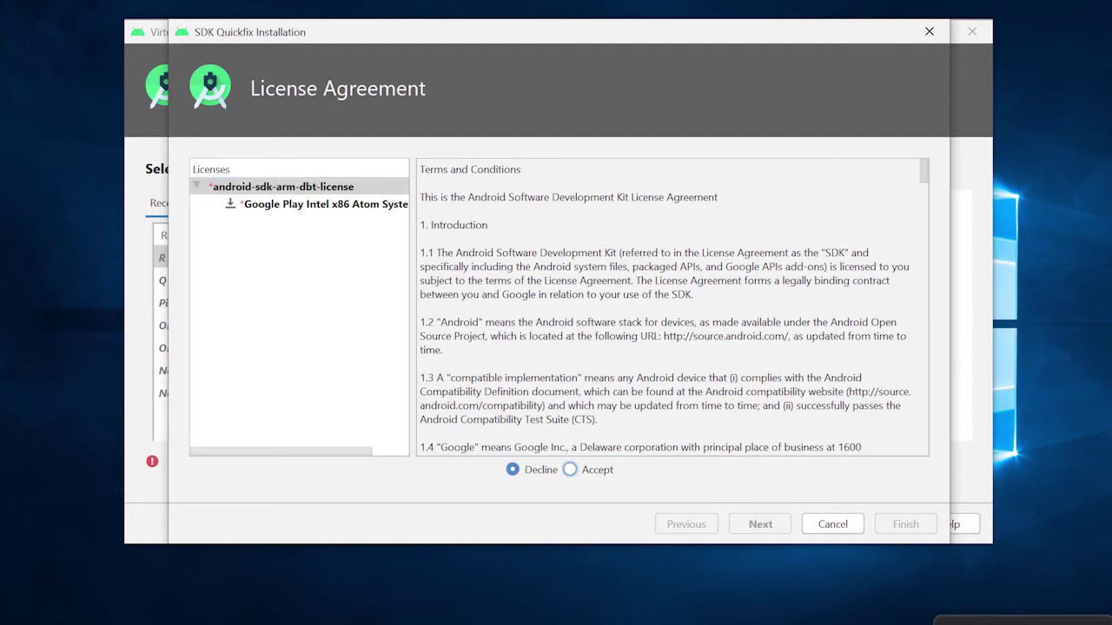
{"action": "left_click", "coordinate": [570, 469]}
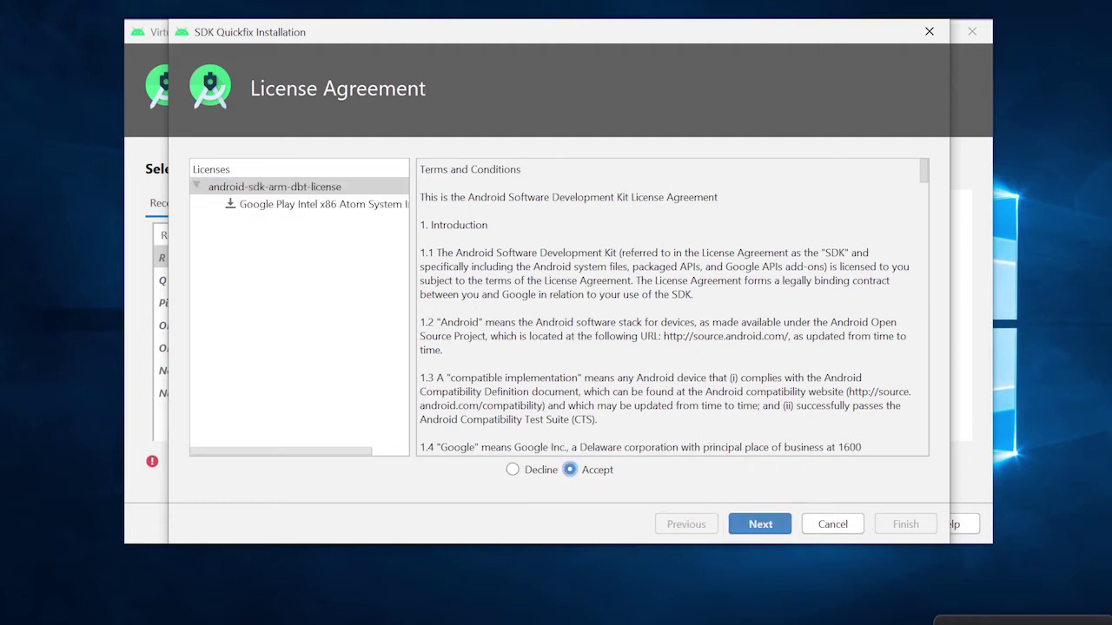
{"action": "key", "text": "Return"}
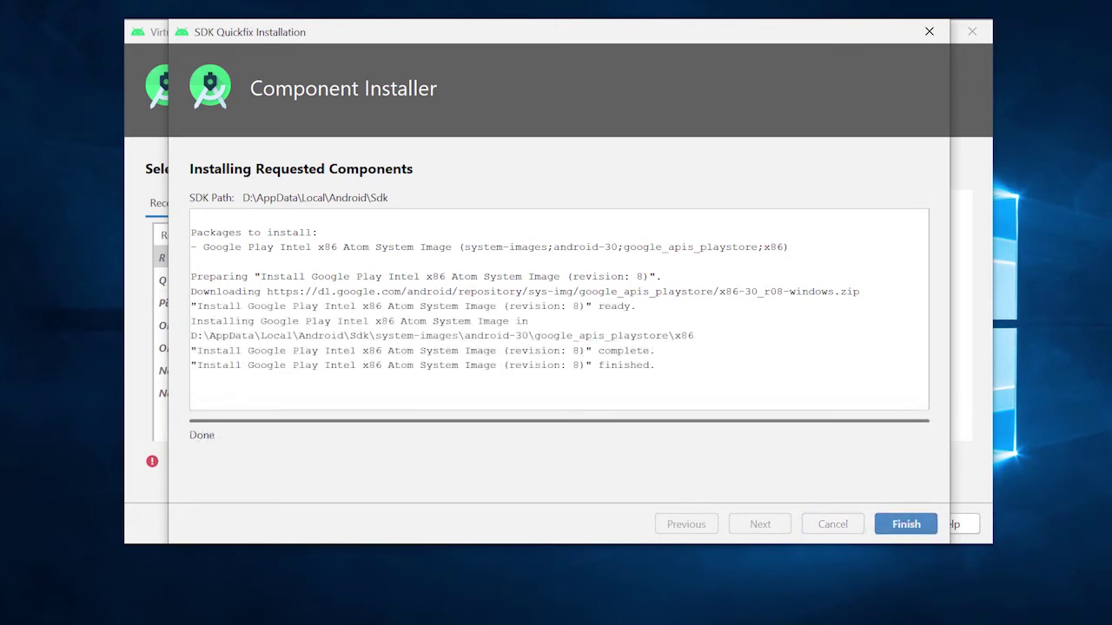
{"action": "key", "text": "Return"}
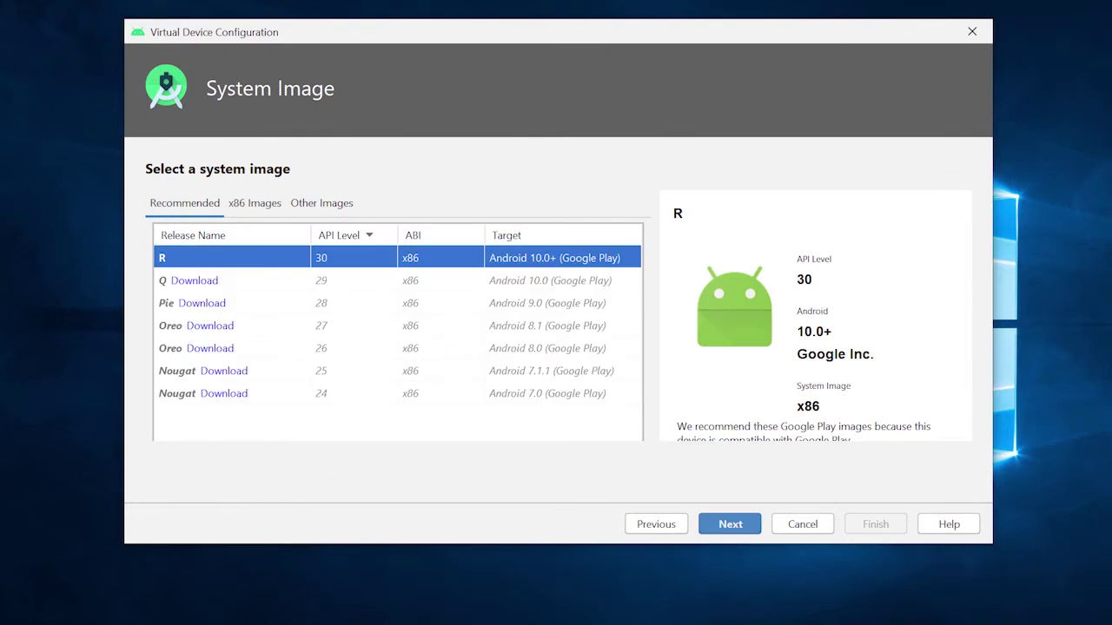
{"action": "key", "text": "Return"}
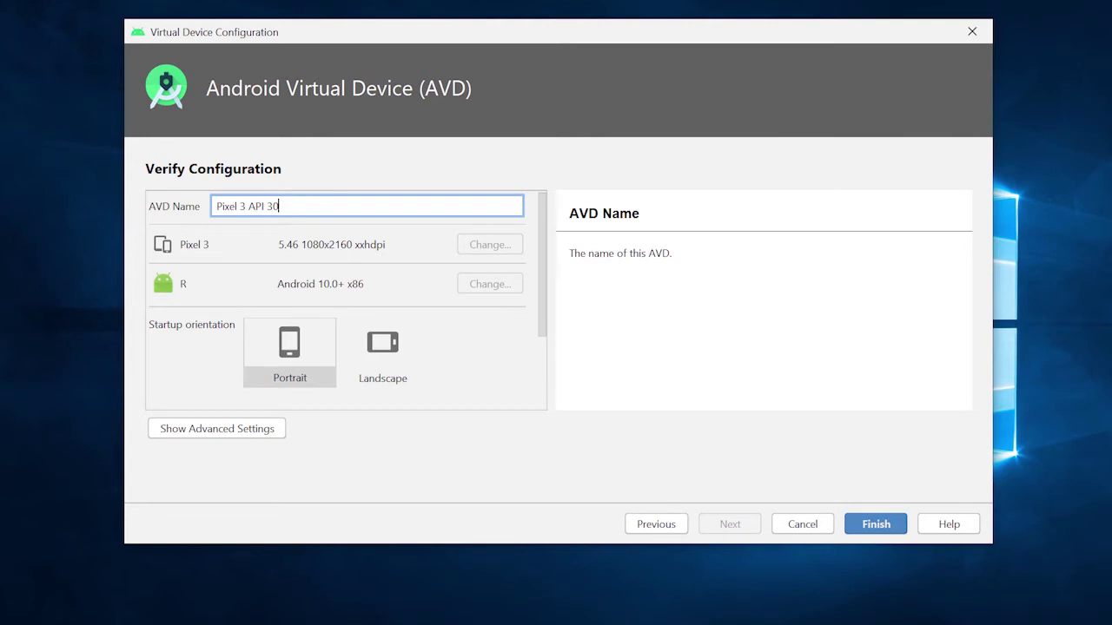
- Set the startup orientation to Portrait and finish creating the virtual device
{"action": "key", "text": "Tab"}
{"action": "key", "text": "Right"}
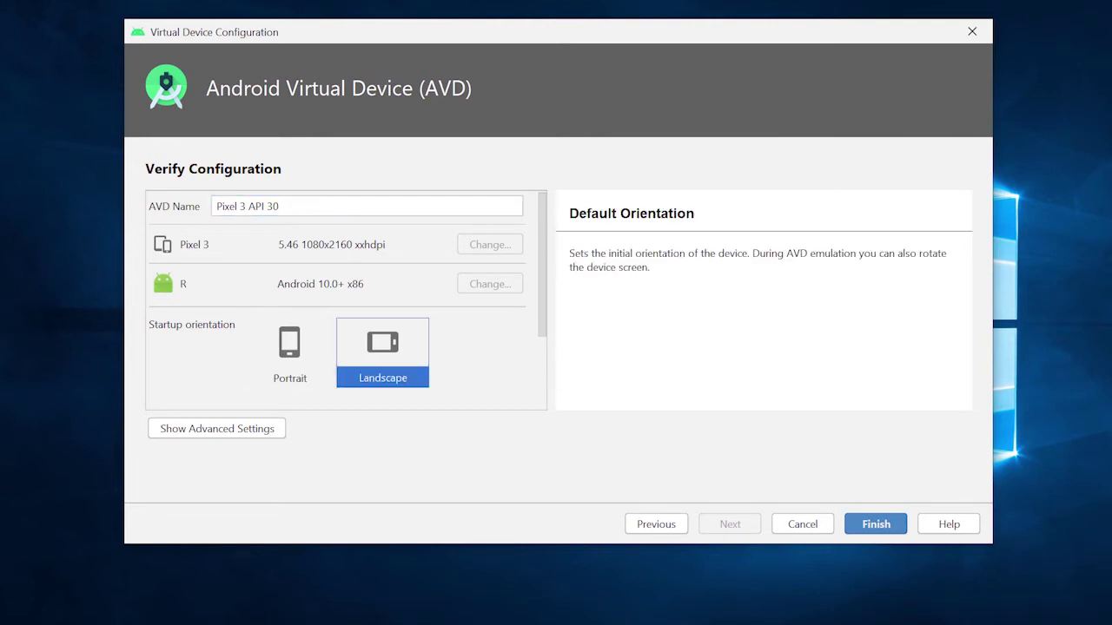
{"action": "key", "text": "Left"}
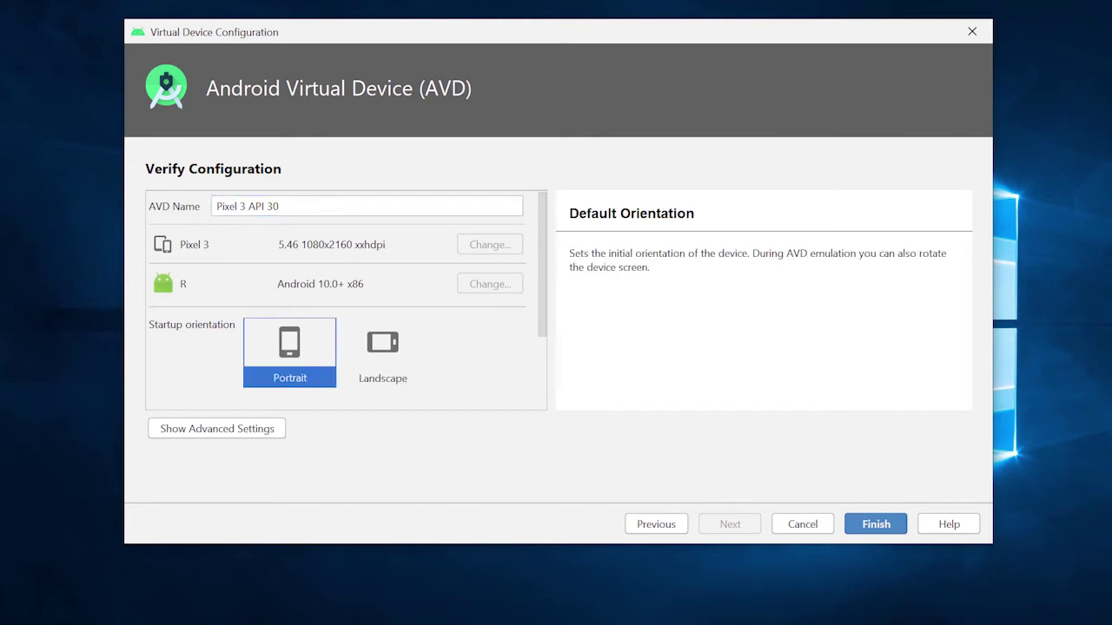
{"action": "key", "text": "Right"}
{"action": "key", "text": "Left"}
{"action": "key", "text": "Return"}
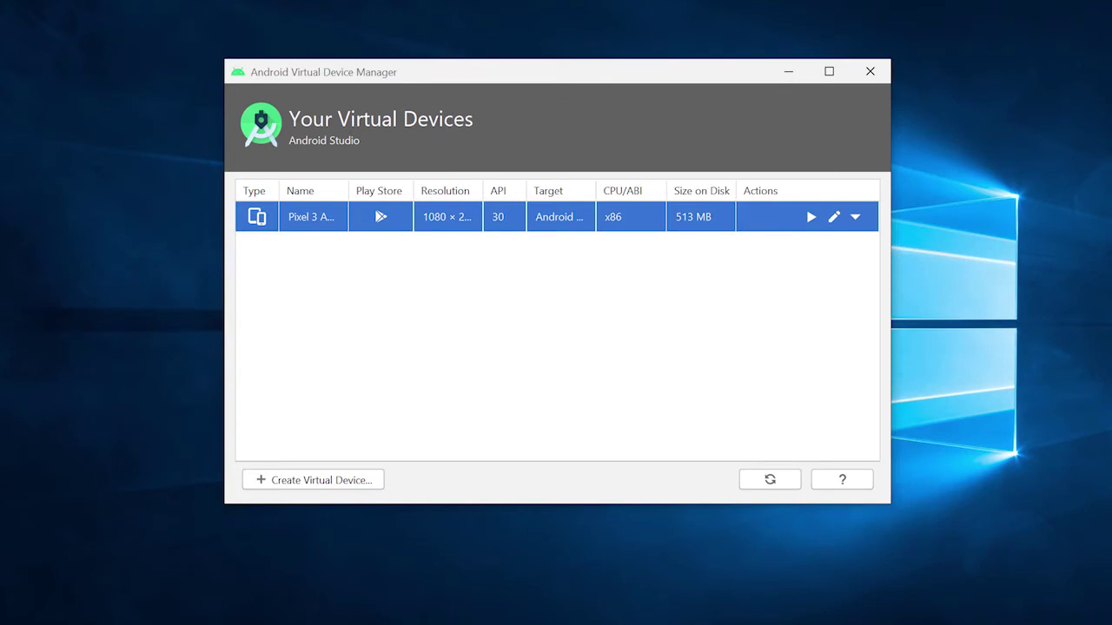
- Launch the Pixel 3 virtual device and open Settings in its extended controls
{"action": "left_click", "coordinate": [811, 217]}
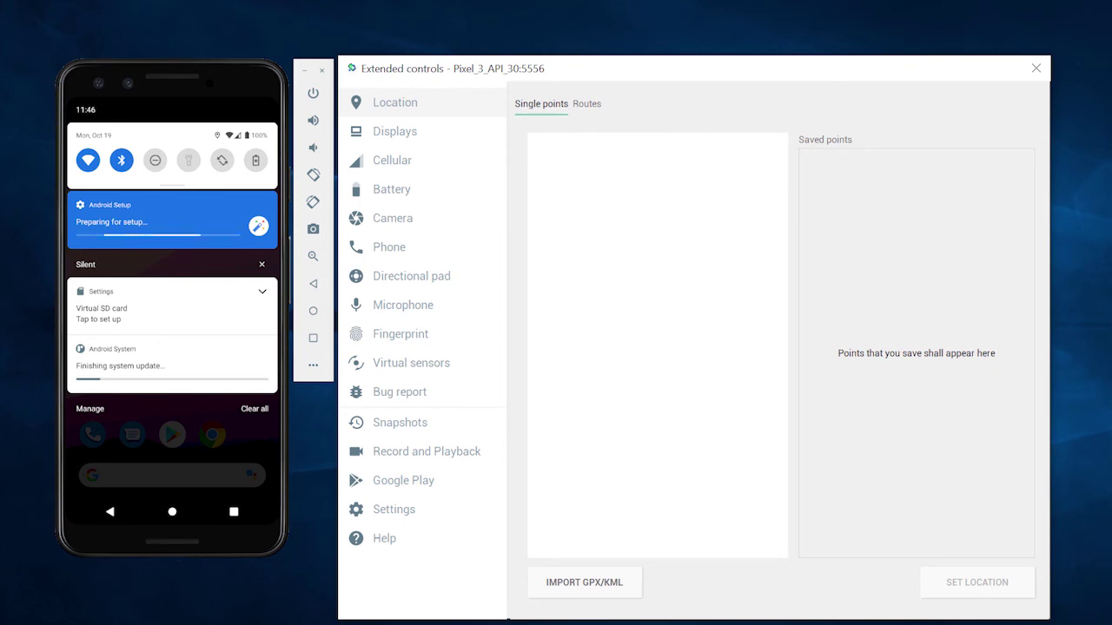
{"action": "left_click", "coordinate": [394, 509]}
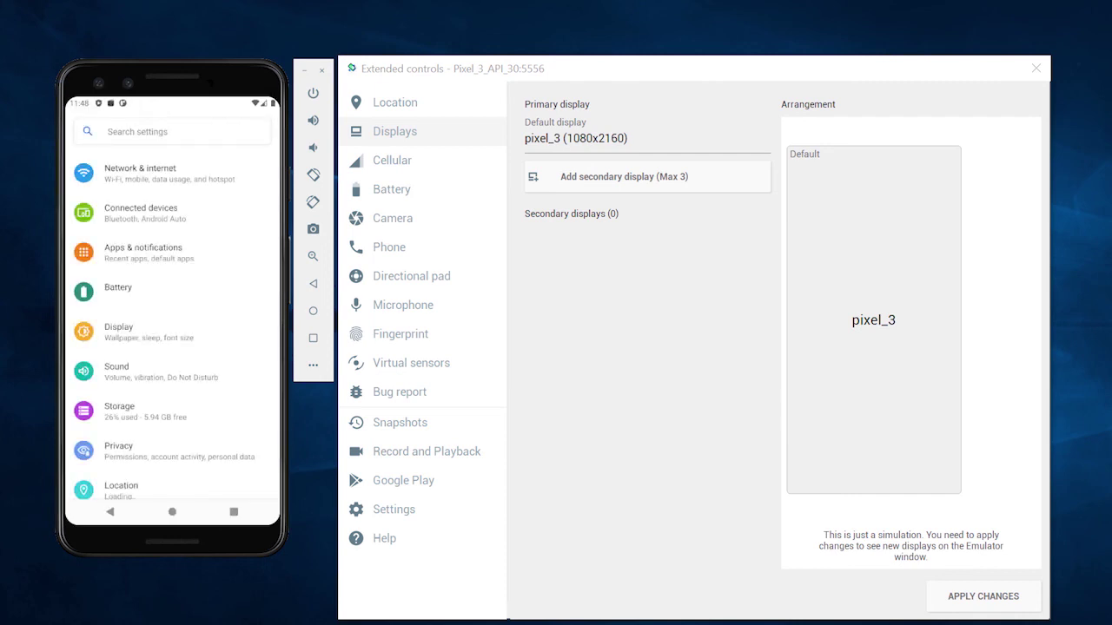
- Open the About emulated device page in the emulated phone's settings to check its Android version
{"action": "scroll", "coordinate": [189, 435], "scroll_direction": "down", "scroll_amount": 3}
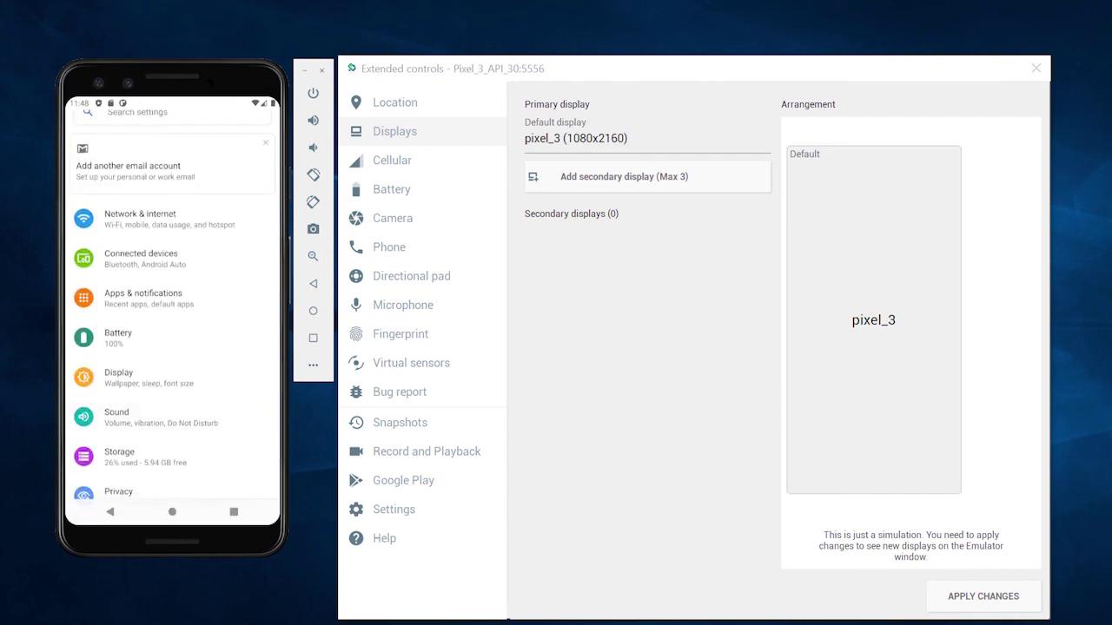
{"action": "scroll", "coordinate": [173, 305], "scroll_direction": "down", "scroll_amount": 4}
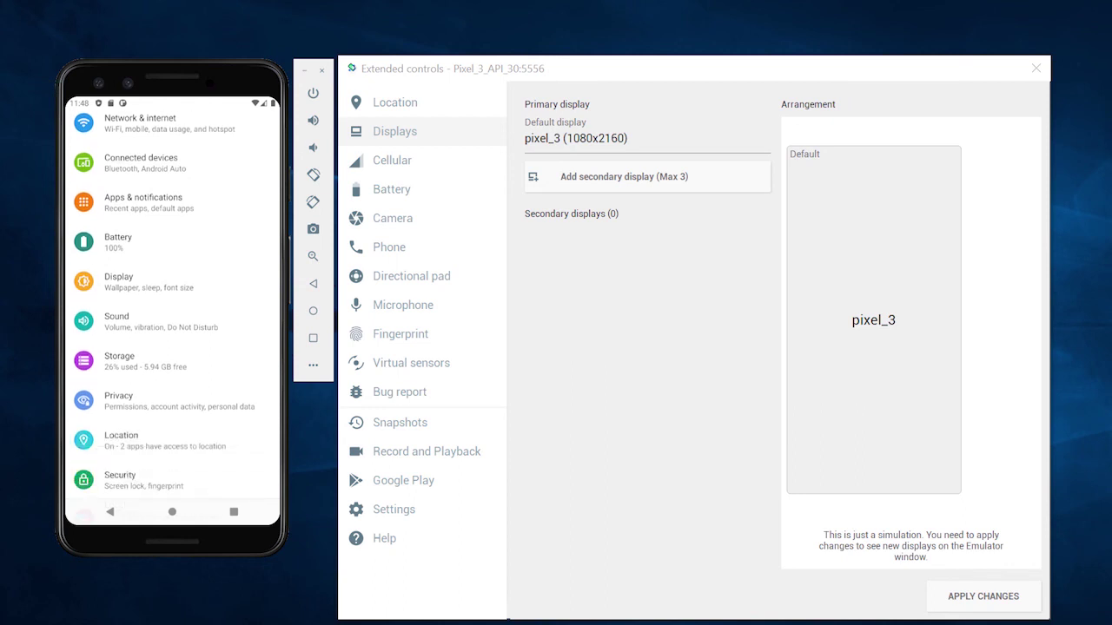
{"action": "scroll", "coordinate": [173, 305], "scroll_direction": "down", "scroll_amount": 1}
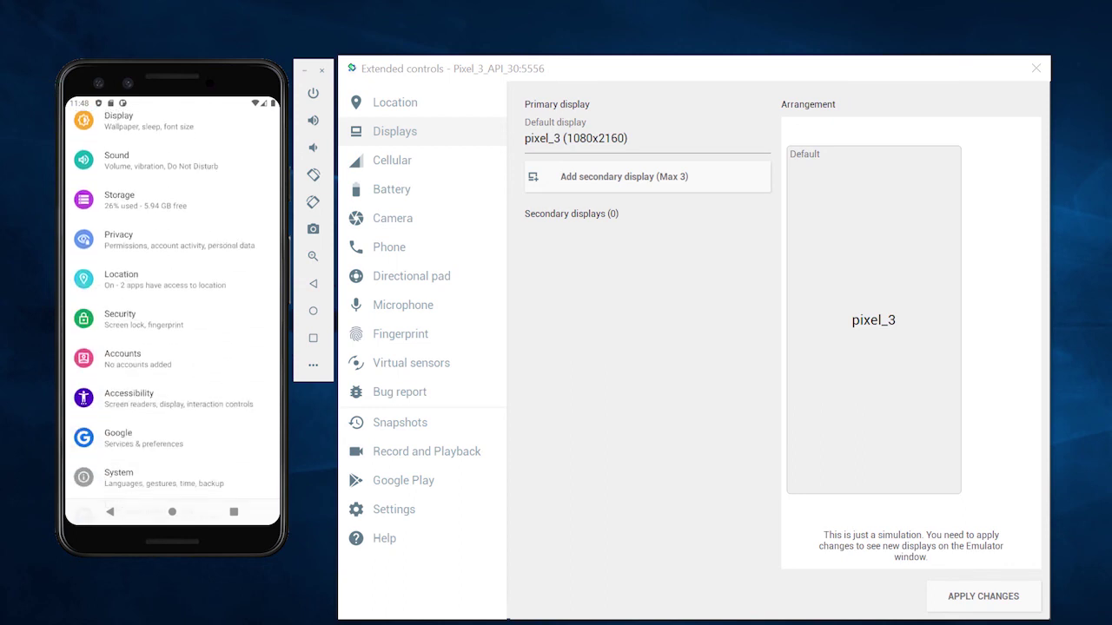
{"action": "scroll", "coordinate": [173, 305], "scroll_direction": "down", "scroll_amount": 1}
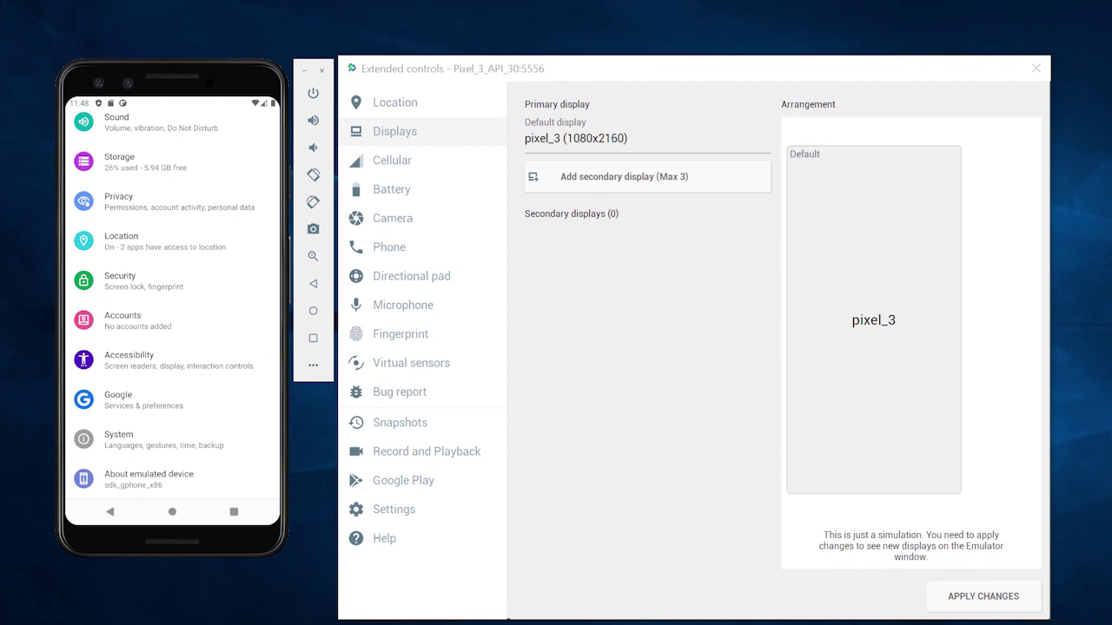
{"action": "left_click", "coordinate": [149, 478]}
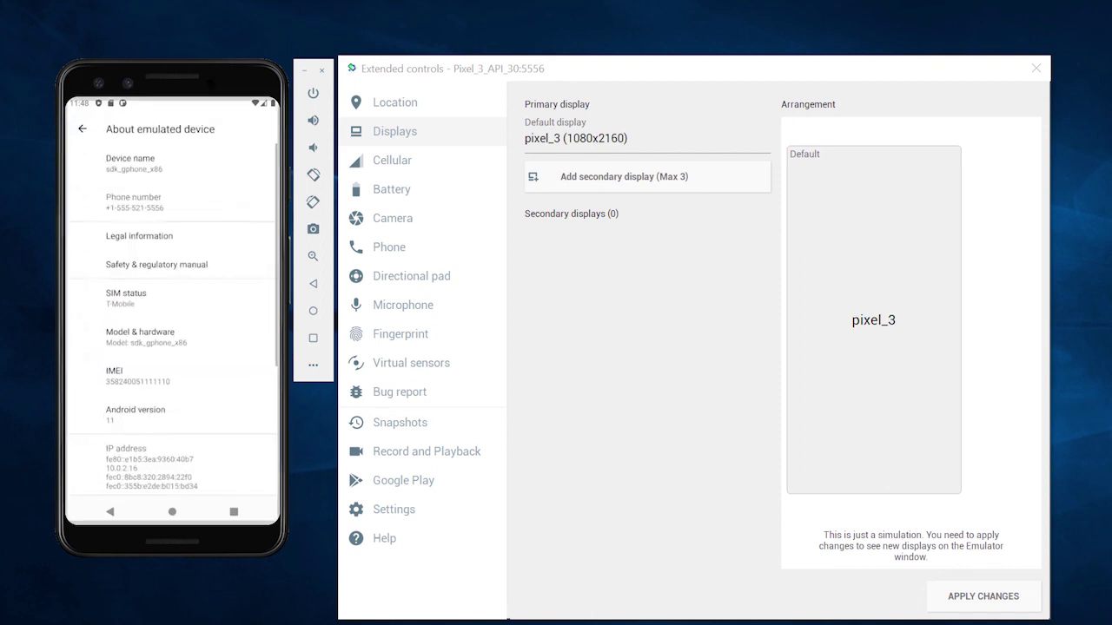